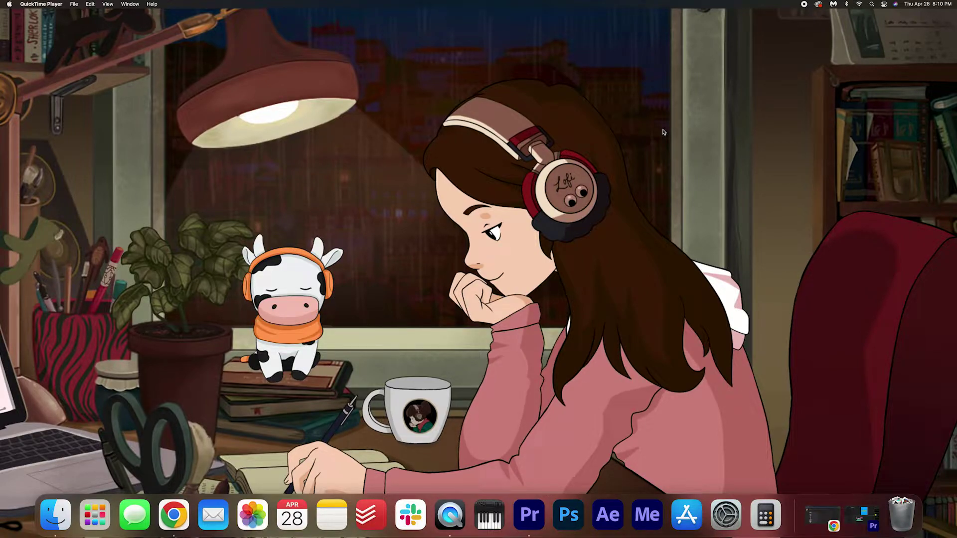
Bring Premiere Pro forward, deselect the timeline clip, and open the Teaser sequence's Export page with Cmd+M
left_click(547, 510)
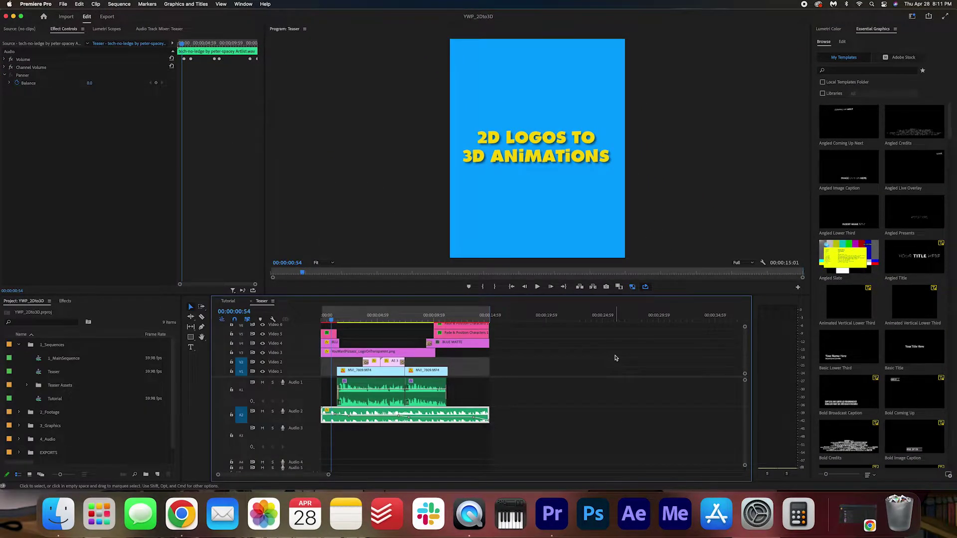
left_click(616, 358)
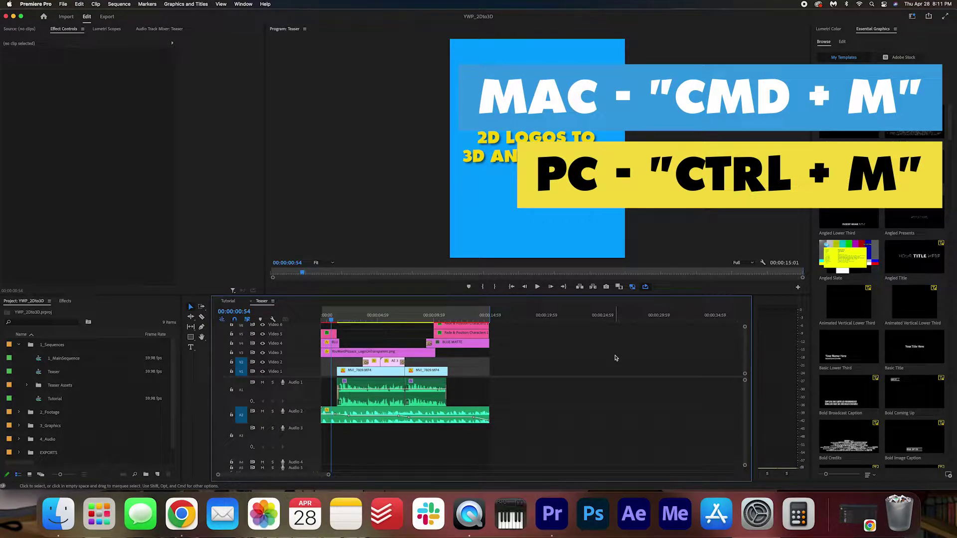
key("super+m")
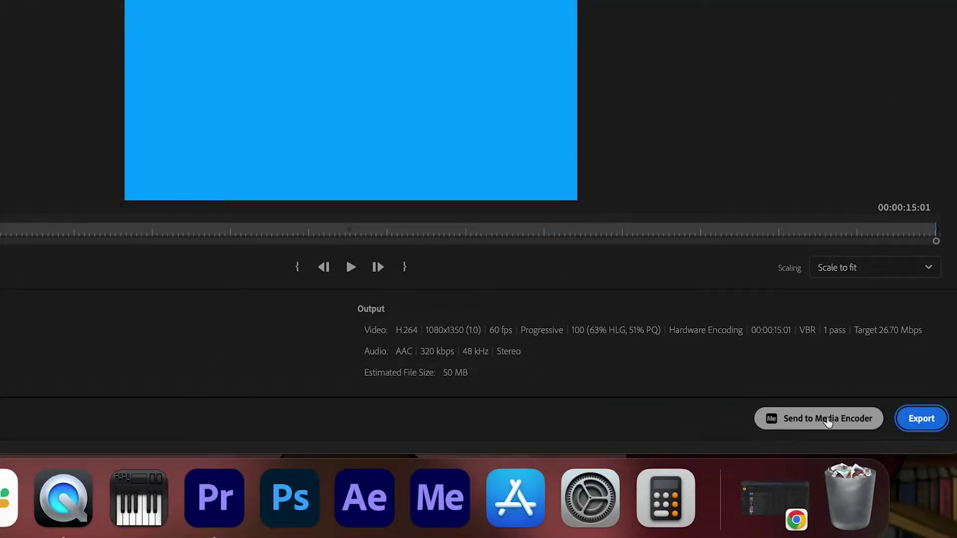
Queue the Teaser sequence in Media Encoder and inspect its H.264 export settings in an enlarged window
left_click(828, 421)
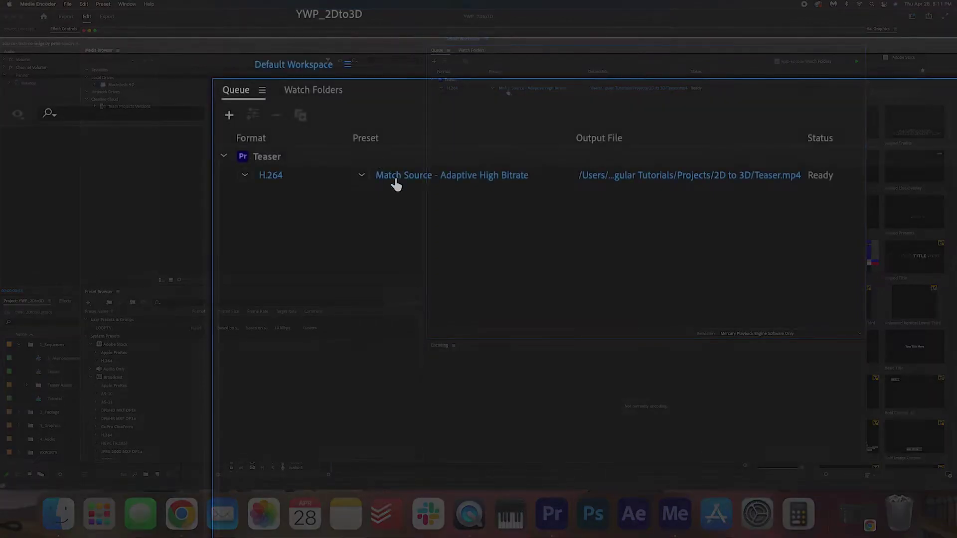
left_click(269, 175)
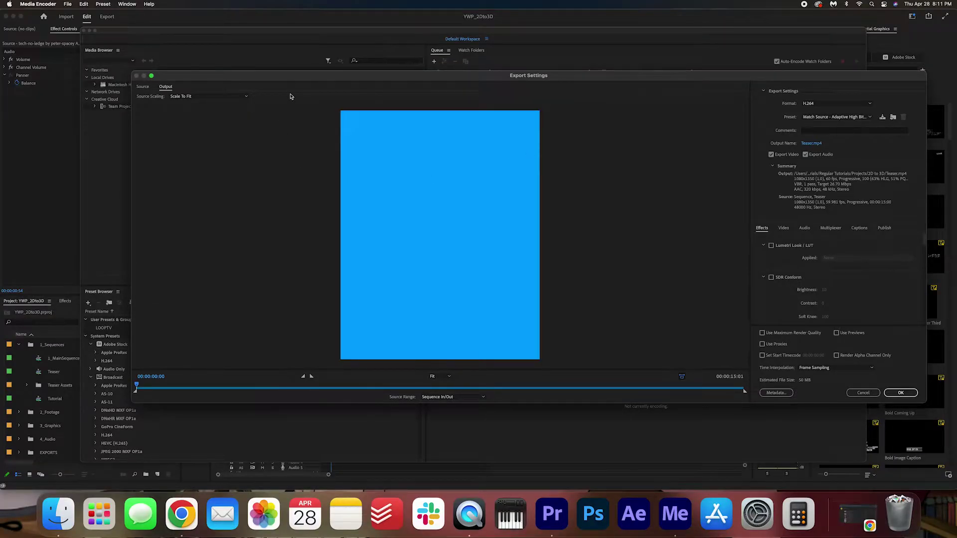
left_click_drag(329, 76, 296, 42)
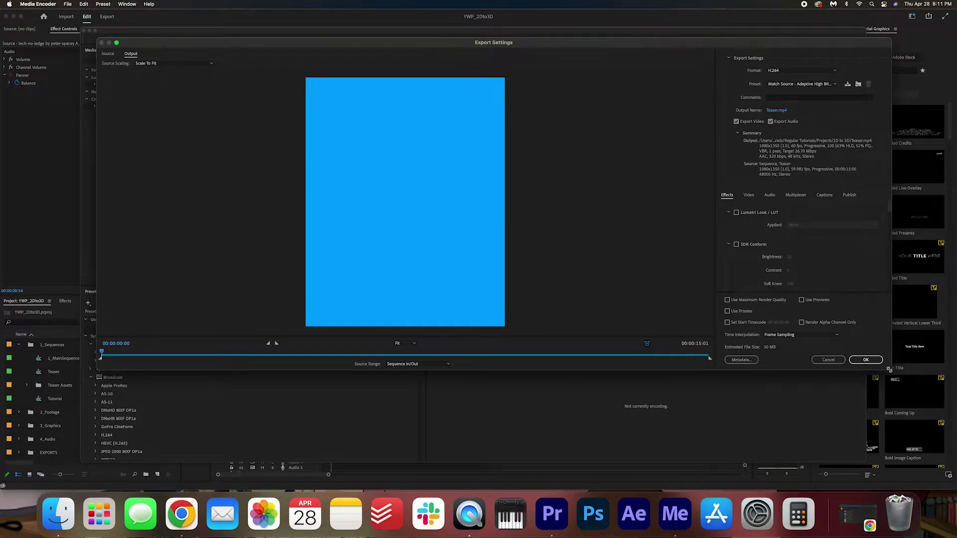
left_click_drag(892, 370, 855, 427)
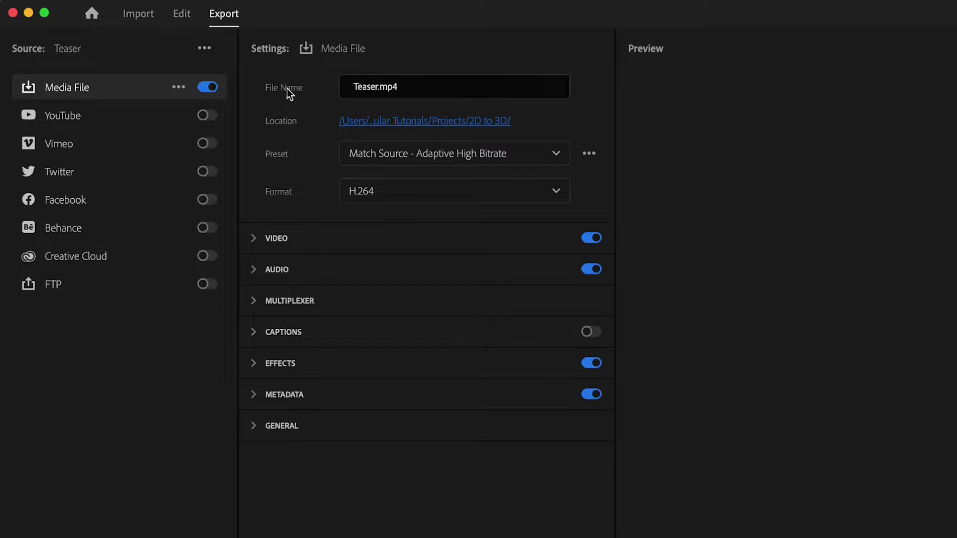
Rename the export file from Teaser.mp4 to YWP_2Dto3DTutorial_V1
left_click_drag(405, 88, 309, 87)
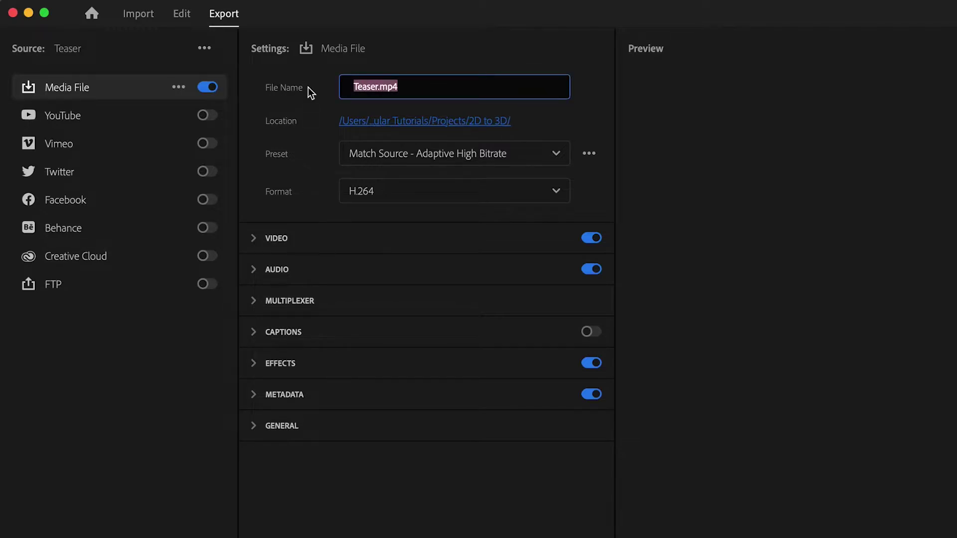
type("YWP_2Dto3DTutorial_V1")
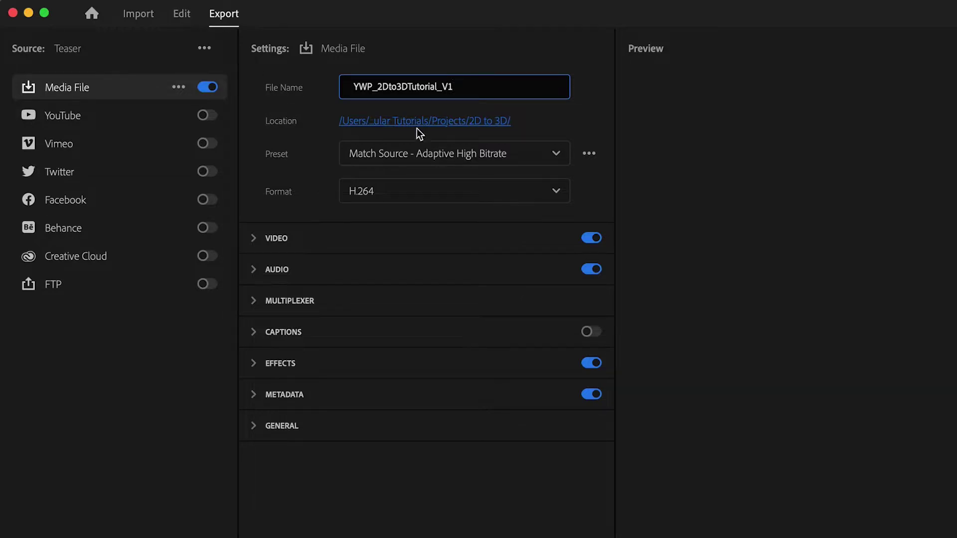
key("Return")
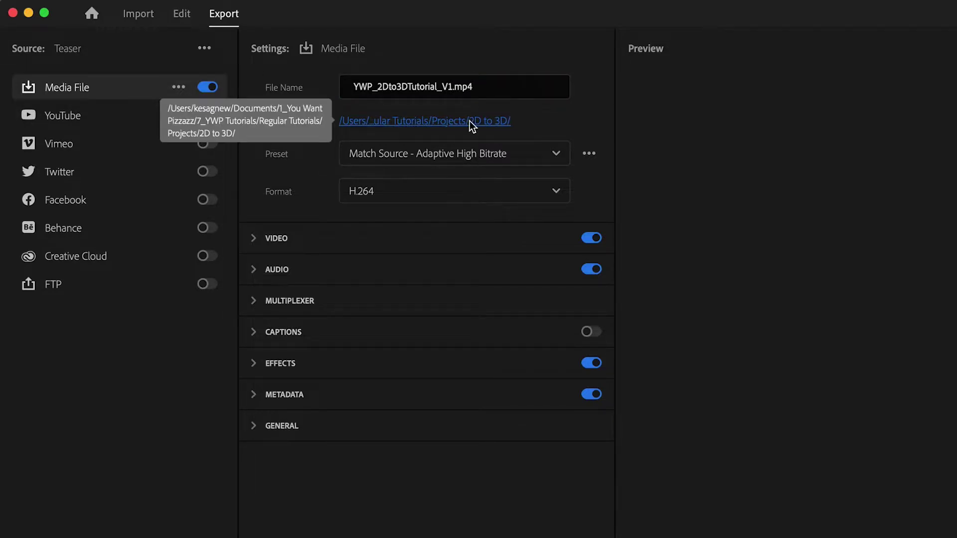
Set the export save location to the Desktop folder
left_click(470, 120)
left_click(626, 240)
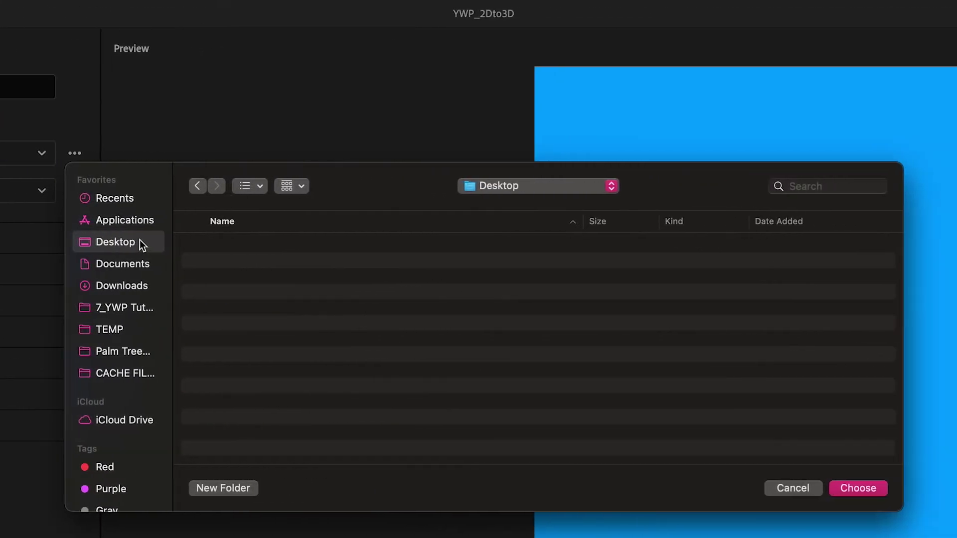
left_click(857, 488)
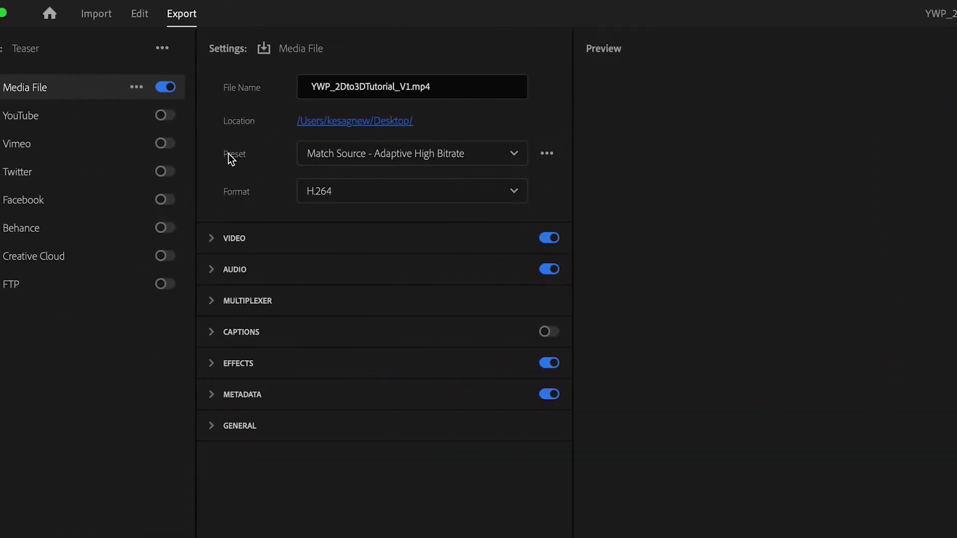
left_click(489, 160)
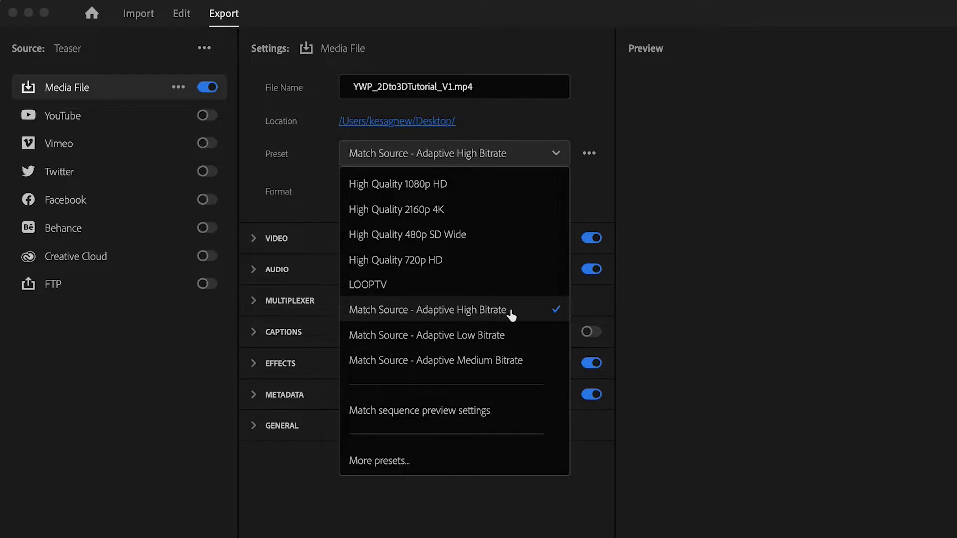
left_click(523, 316)
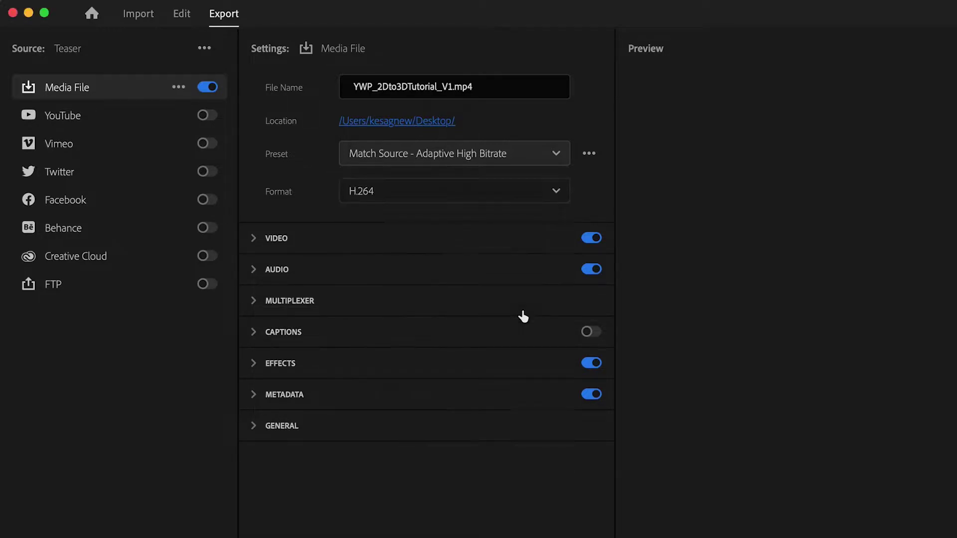
left_click(554, 192)
scroll(491, 378, "down", 5)
scroll(489, 372, "up", 5)
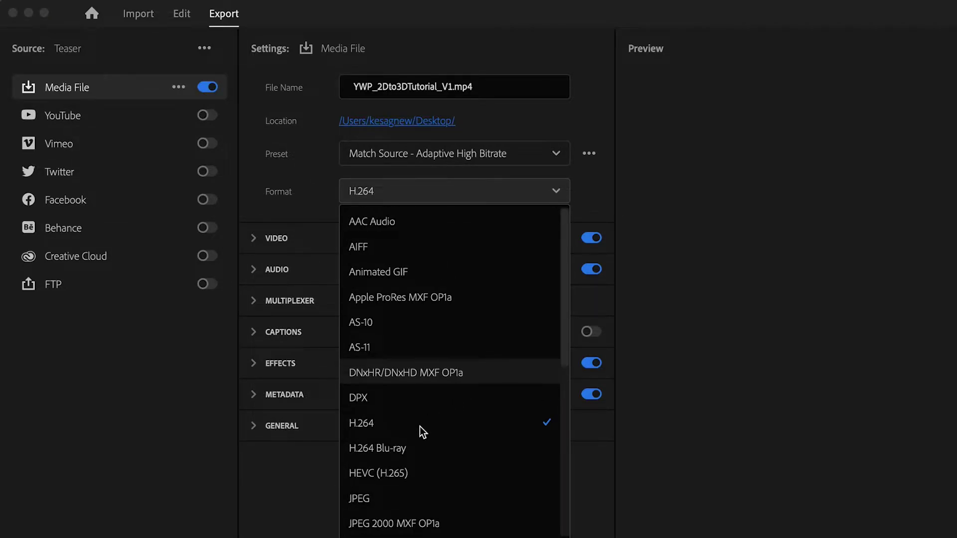
left_click(377, 428)
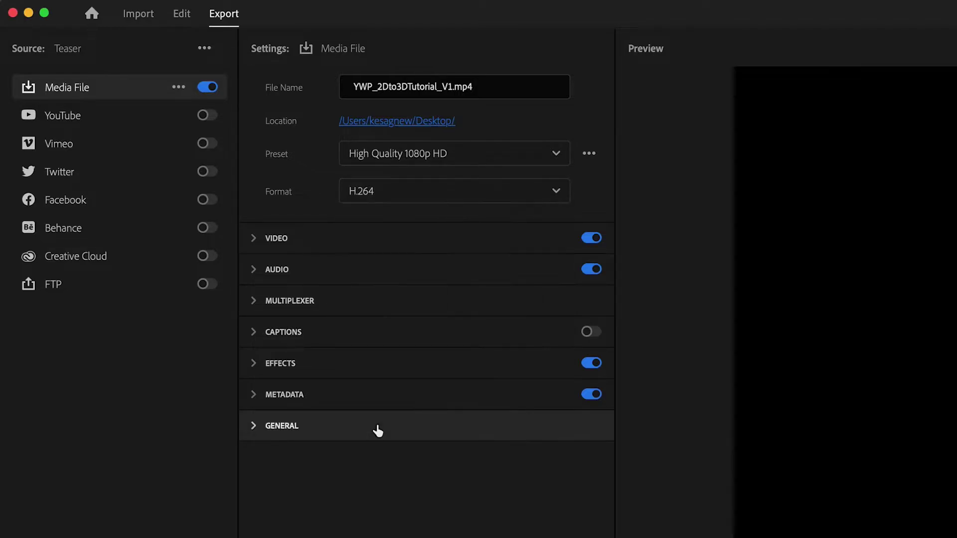
left_click(497, 195)
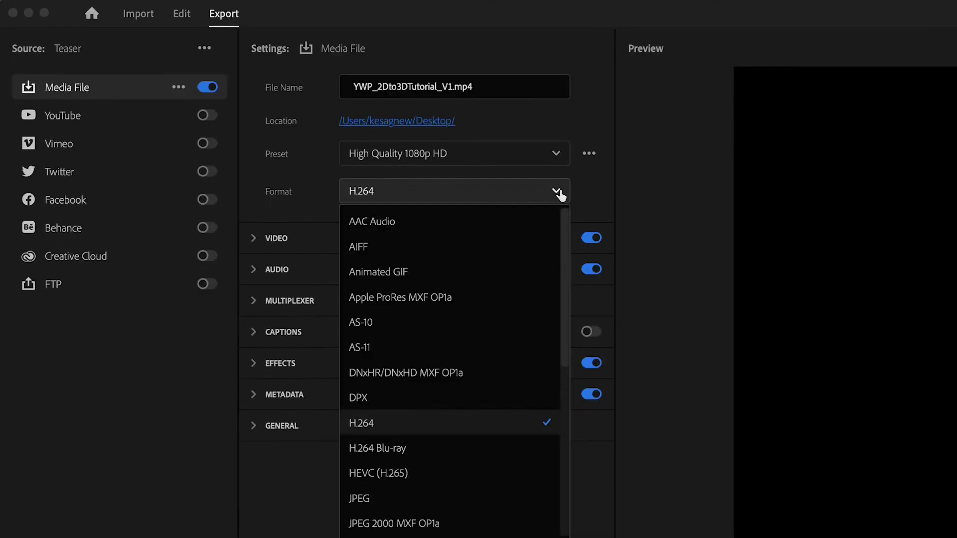
left_click(803, 418)
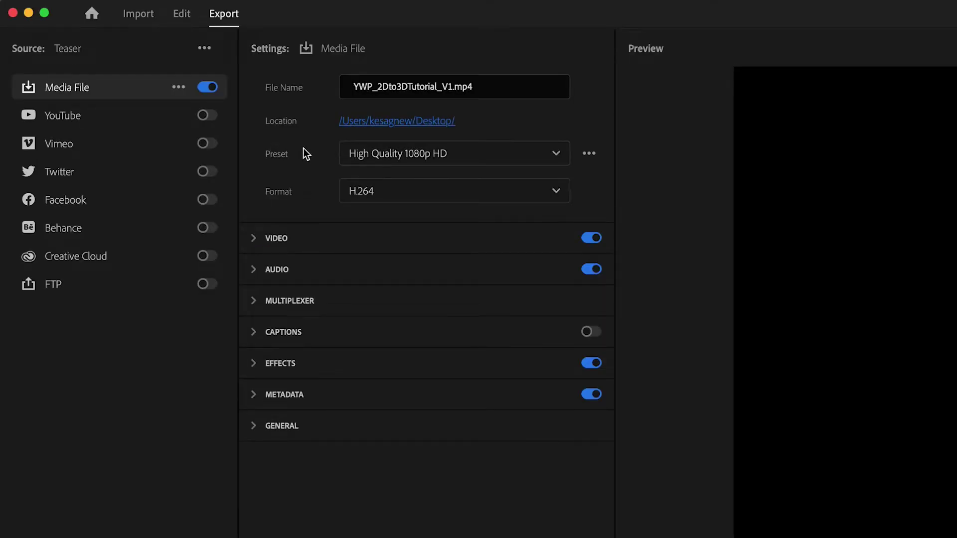
left_click(449, 155)
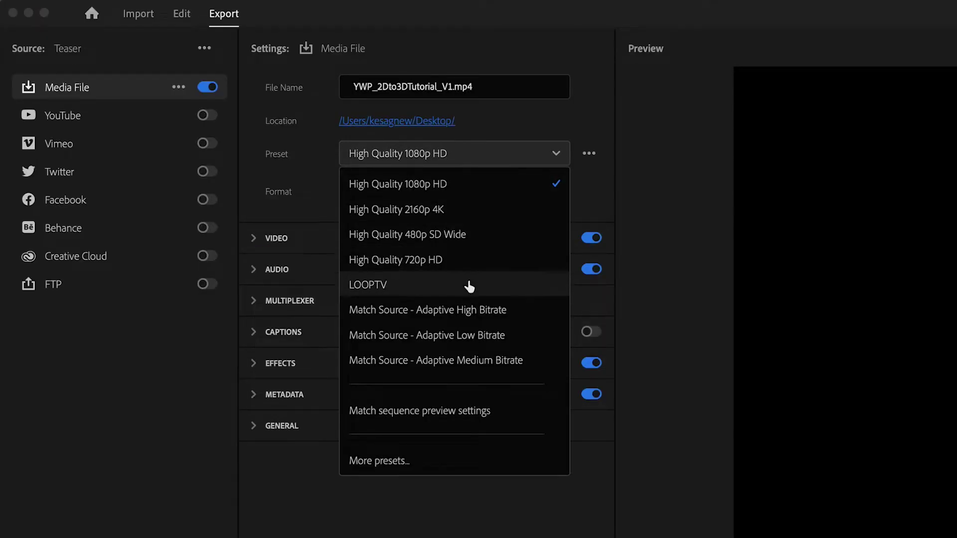
left_click(490, 315)
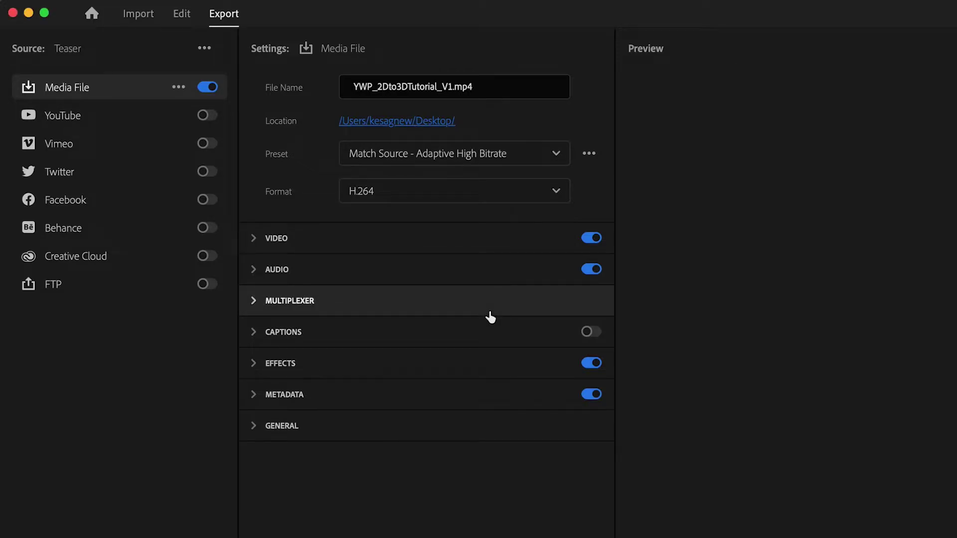
Unlink frame size (1080 x 1350), frame rate (60 fps) and aspect from source, keeping Square Pixels (1.0)
left_click(256, 240)
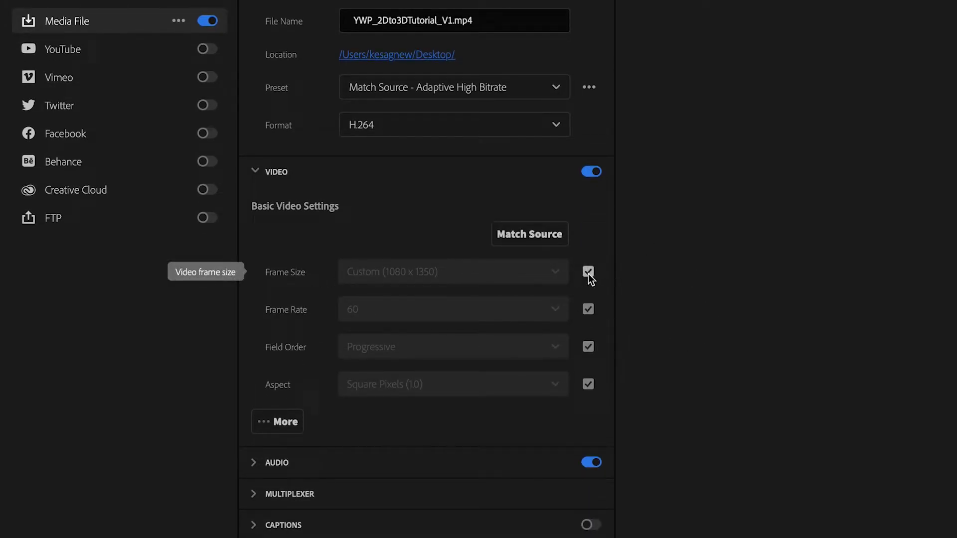
left_click(589, 273)
left_click(588, 348)
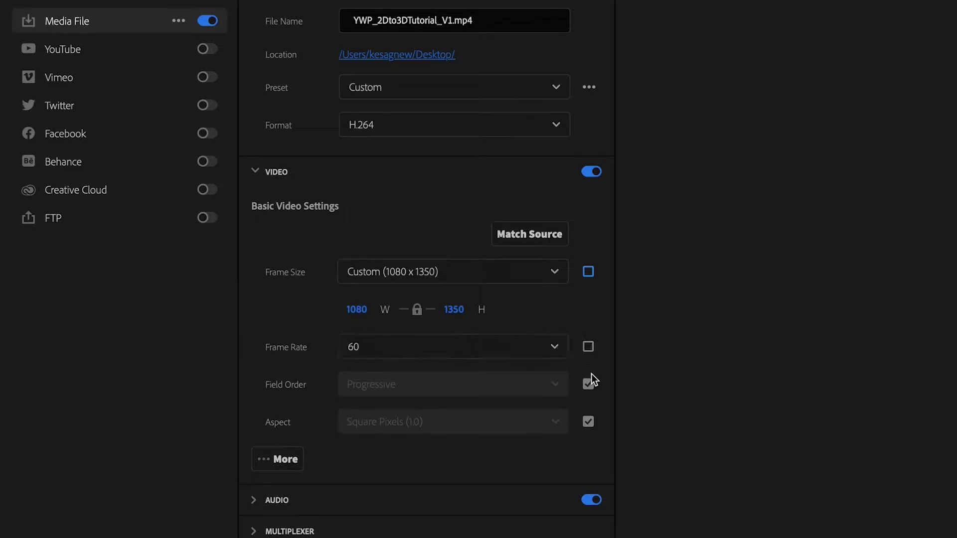
left_click(588, 423)
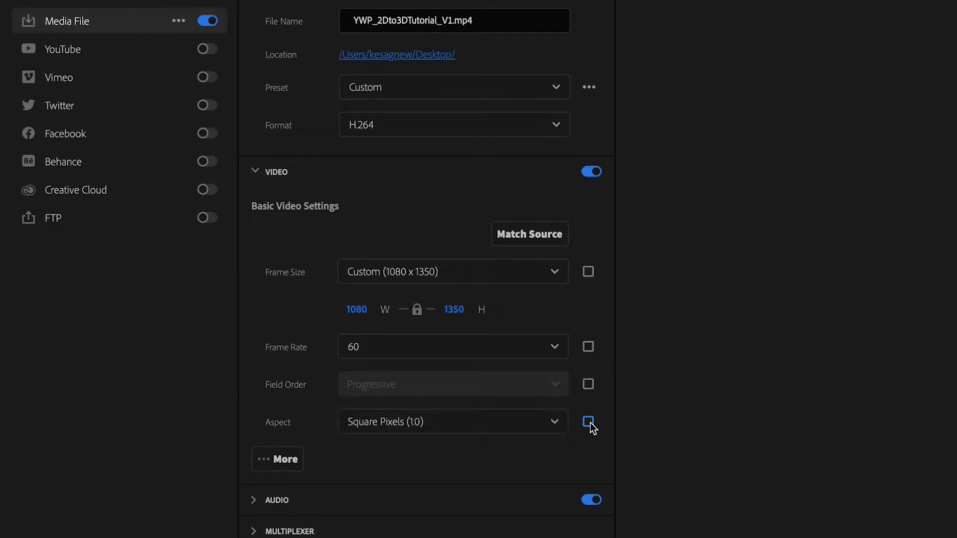
scroll(404, 344, "down", 4)
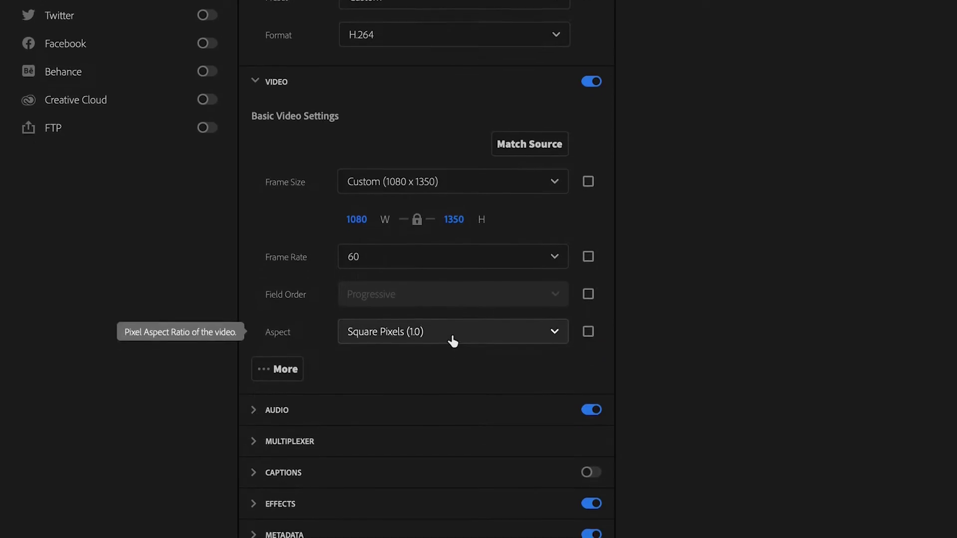
left_click(453, 341)
left_click(451, 329)
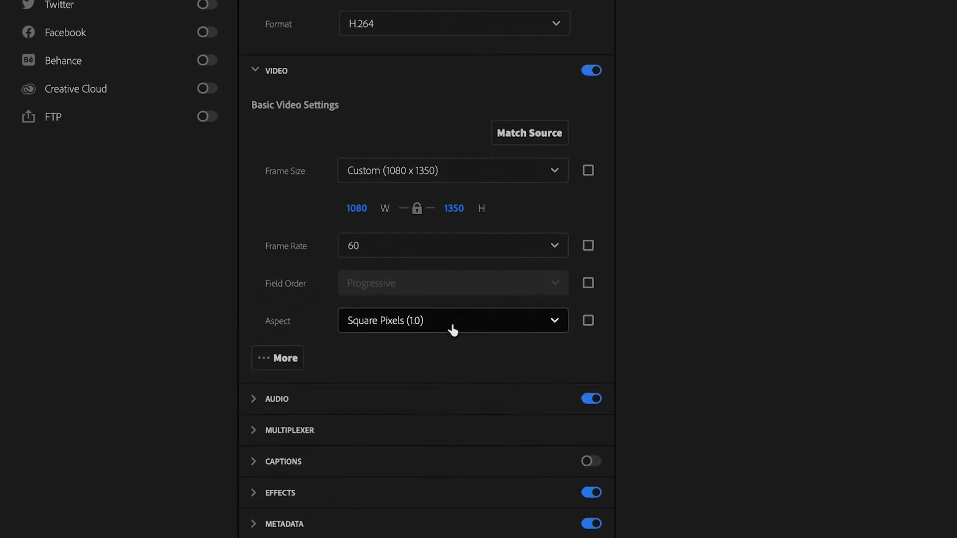
Confirm the audio format and codec as AAC with a 48000 Hz sample rate
left_click(257, 71)
left_click(254, 102)
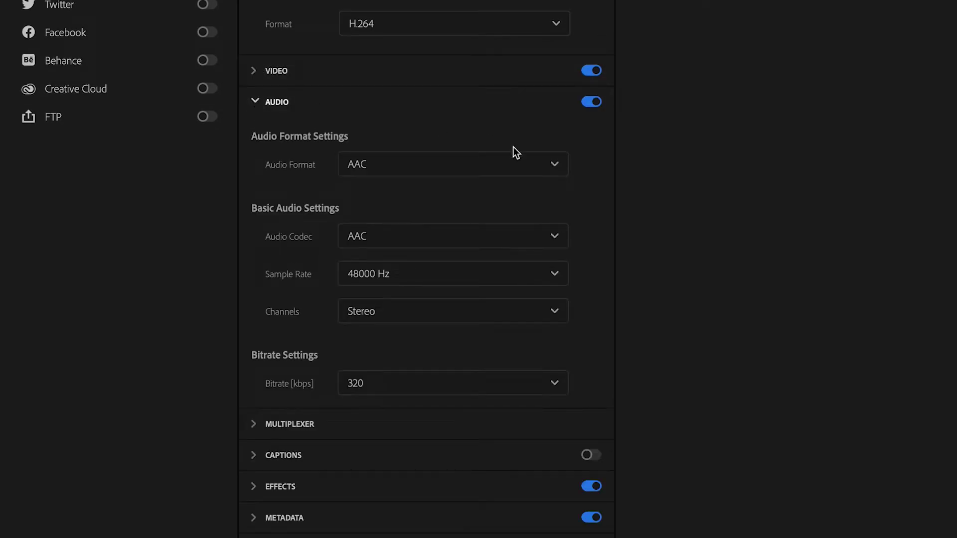
left_click(529, 170)
left_click(529, 172)
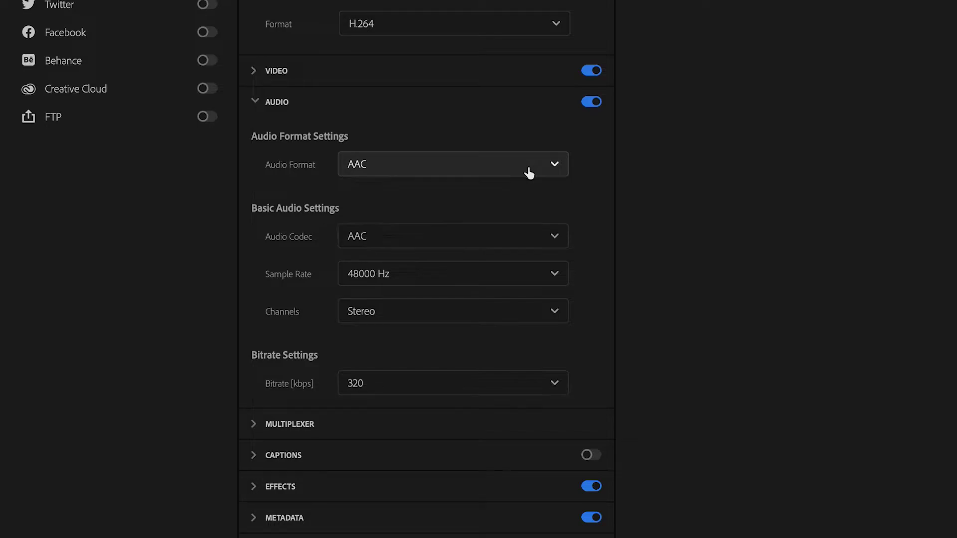
left_click(525, 234)
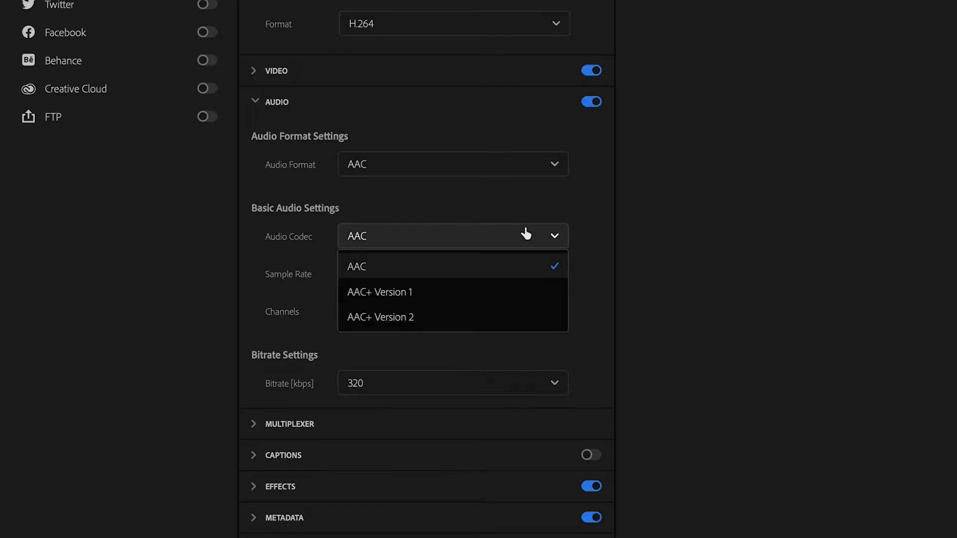
left_click(525, 234)
left_click(528, 274)
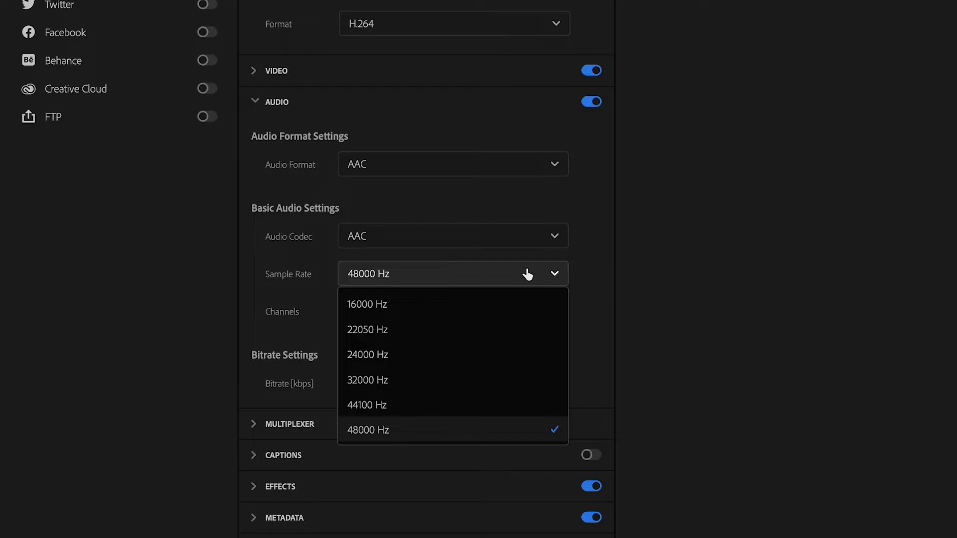
left_click(528, 273)
Keep Stereo channels and a 320 kbps bitrate, then collapse the audio section
left_click(520, 313)
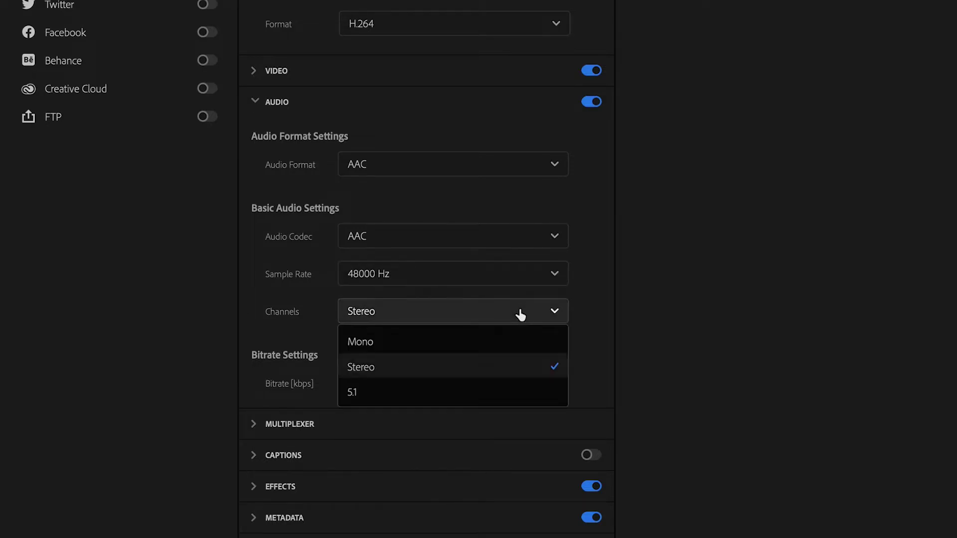
left_click(521, 313)
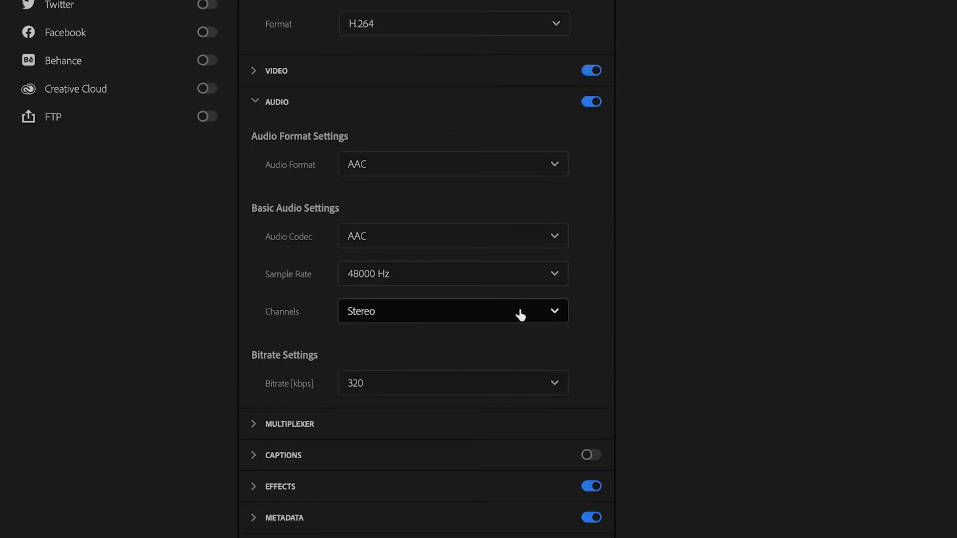
left_click(531, 385)
left_click(532, 385)
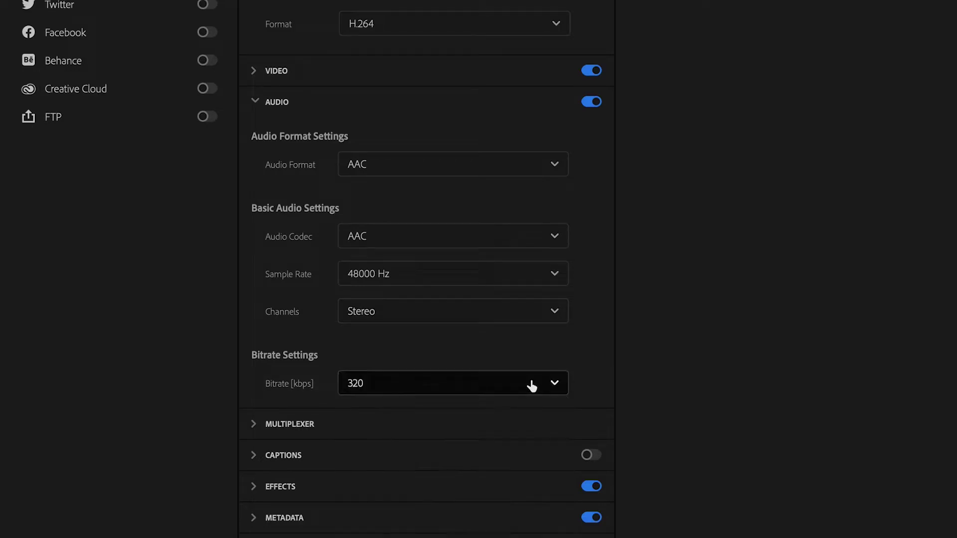
left_click(256, 102)
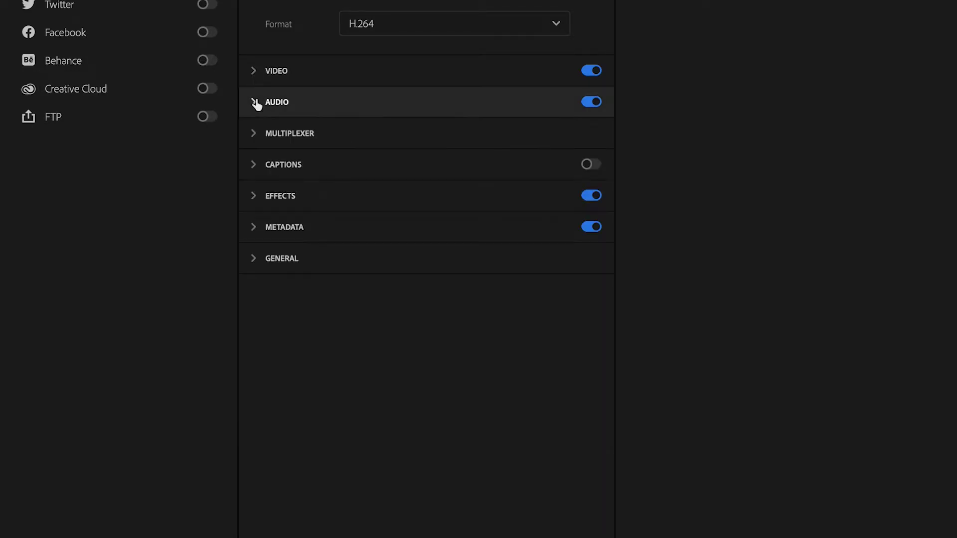
Preview the Lumetri Look / LUT list without applying a look, turn Lumetri off, and enable SDR Conform
left_click(254, 197)
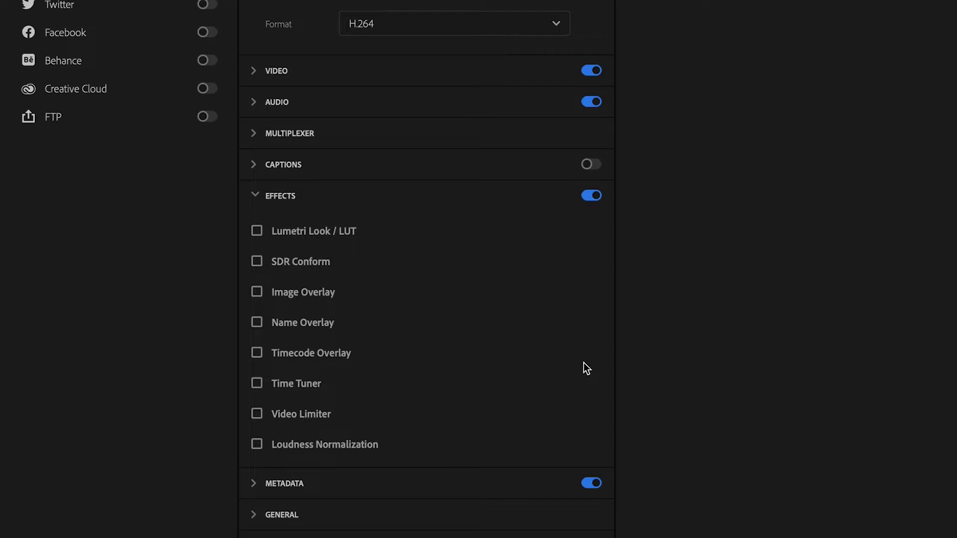
left_click(256, 231)
left_click(429, 269)
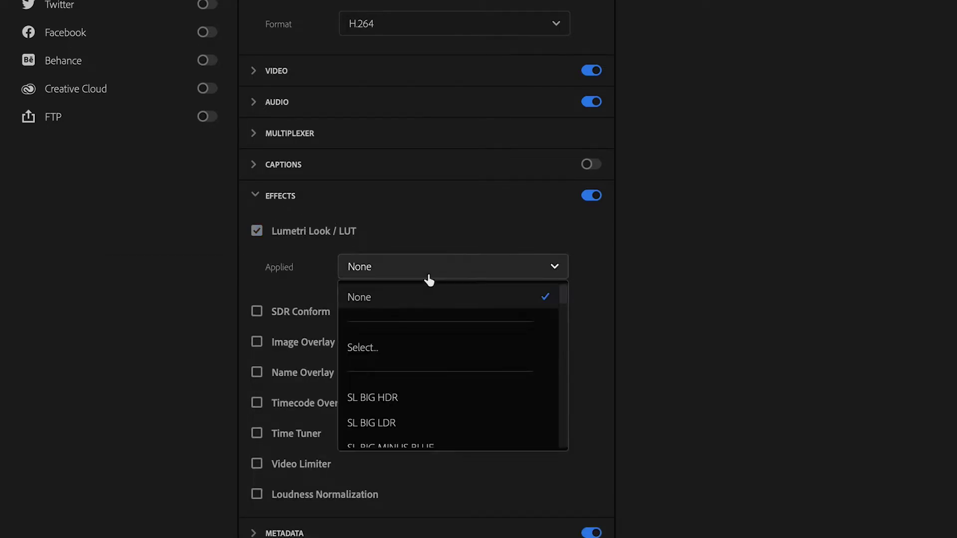
scroll(507, 395, "down", 10)
scroll(509, 396, "up", 12)
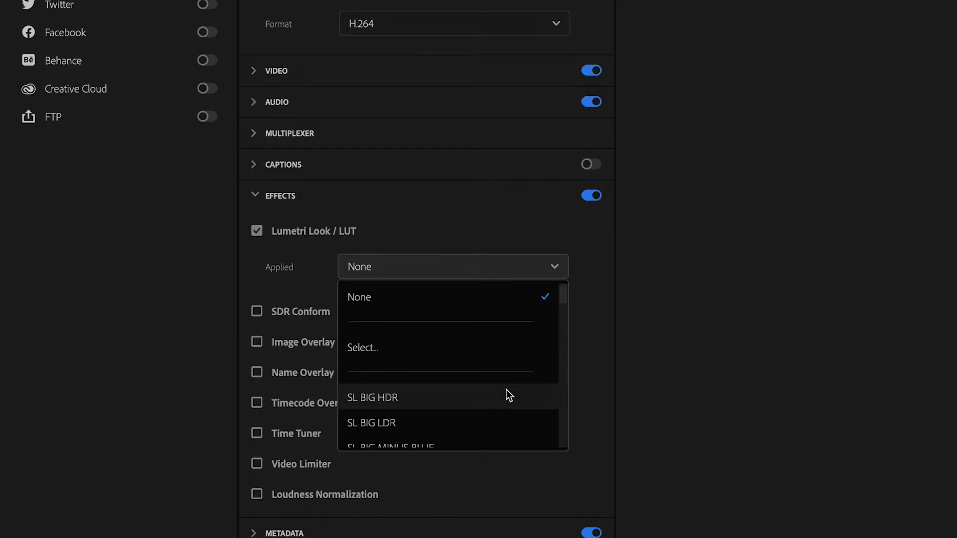
left_click(558, 267)
left_click(256, 231)
left_click(256, 262)
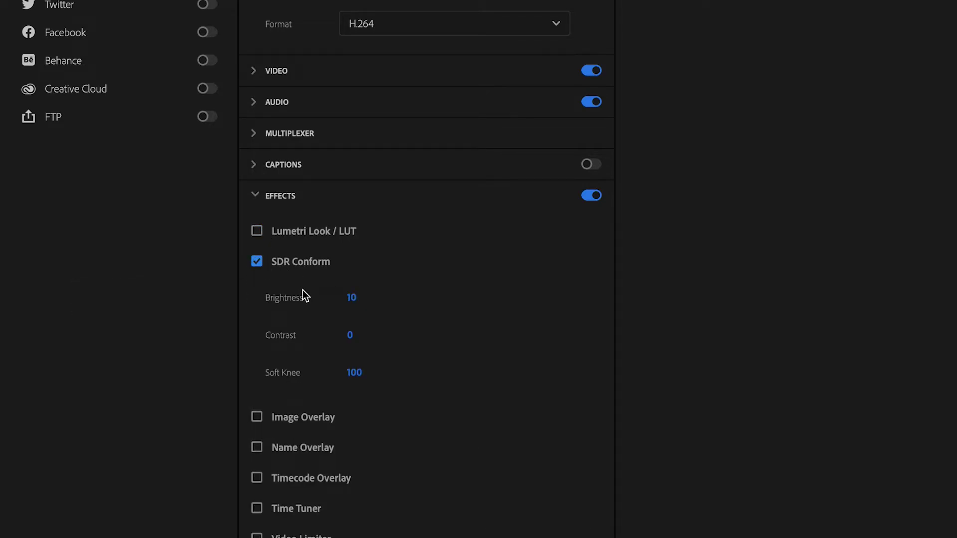
mouse_move(282, 300)
Turn off SDR Conform and enable Image Overlay with the YouWantPizzazz_LogoOnTransparent PNG
left_click(257, 261)
left_click(256, 292)
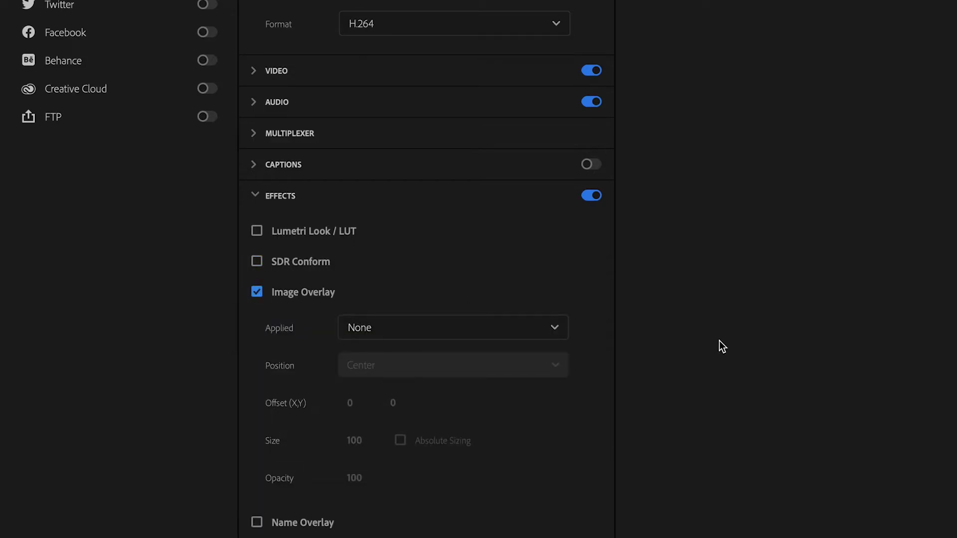
left_click(493, 329)
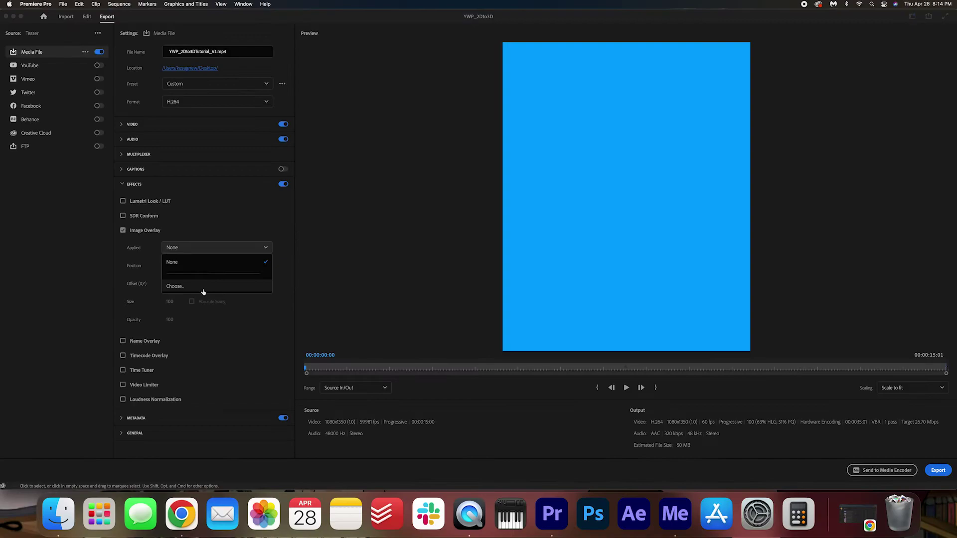
left_click(429, 414)
left_click(316, 161)
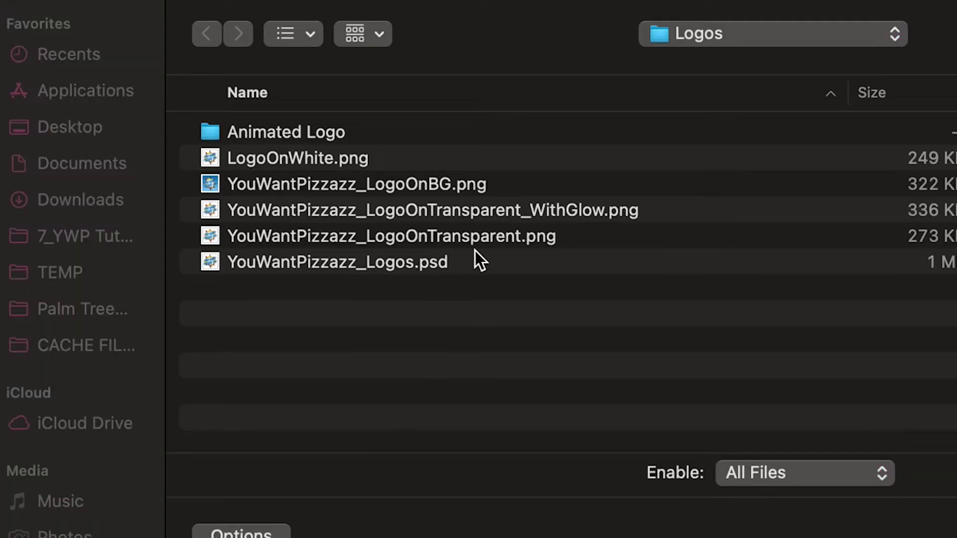
double_click(640, 237)
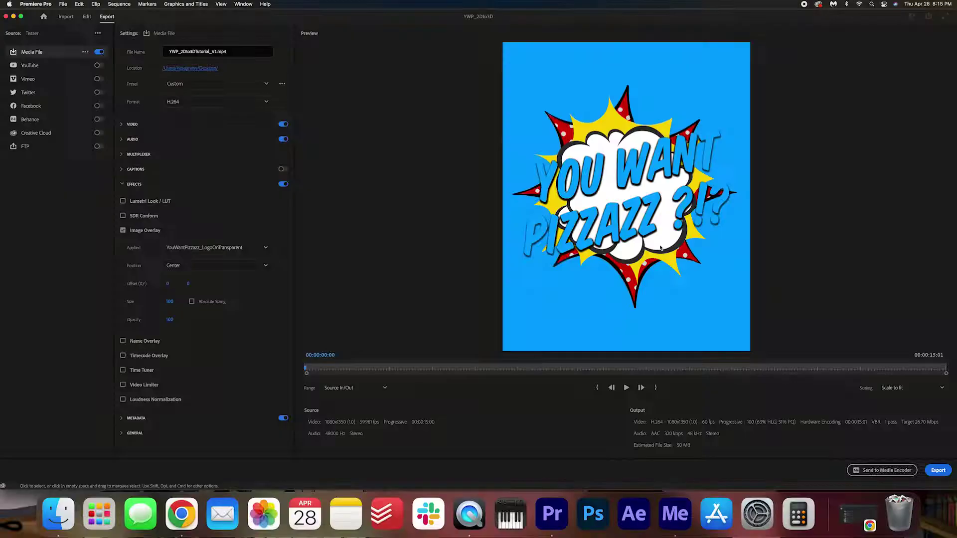
Shrink the logo to size 19, offset it to 414, -554 top-right, at 50 opacity
left_click_drag(171, 302, 372, 286)
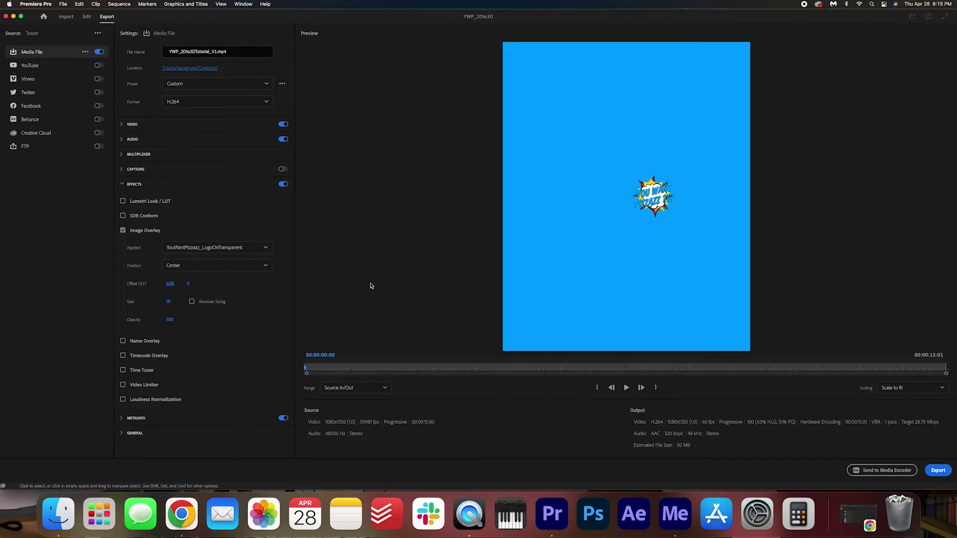
left_click_drag(169, 284, 74, 240)
left_click_drag(191, 287, 133, 273)
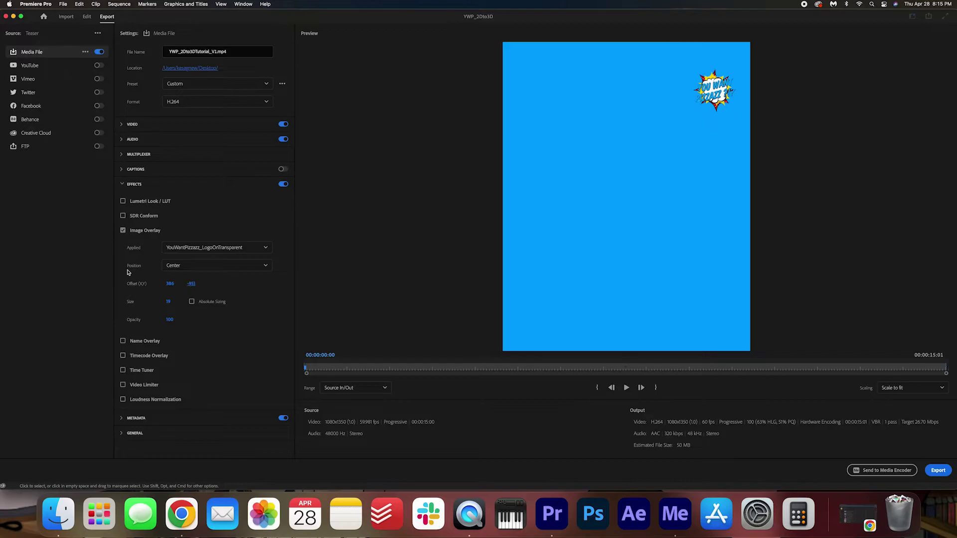
left_click_drag(192, 284, 156, 286)
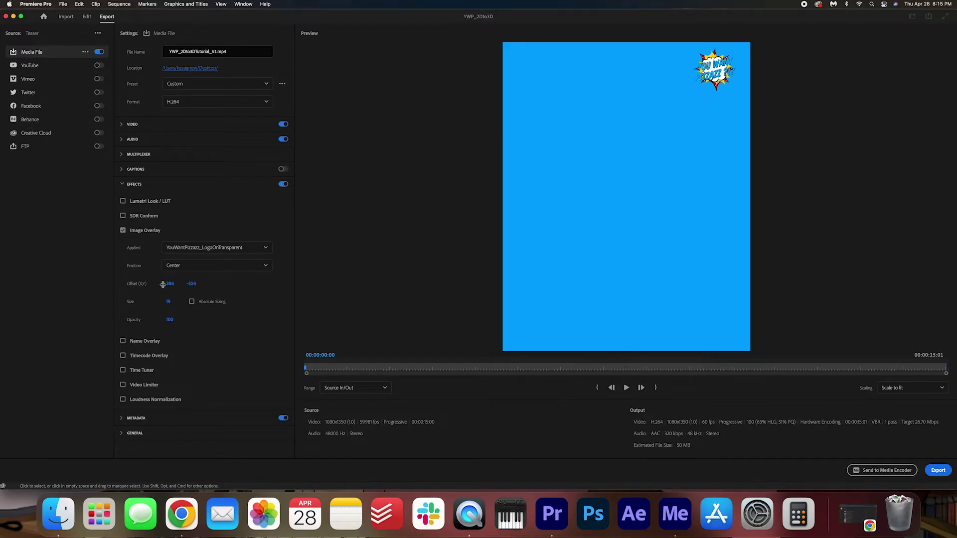
left_click_drag(165, 286, 179, 286)
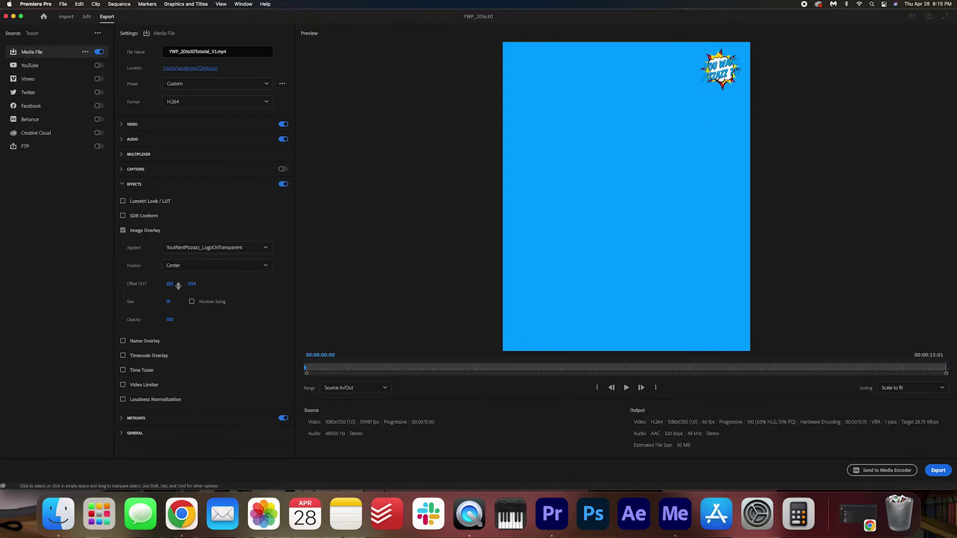
left_click(169, 320)
type("50")
key("Return")
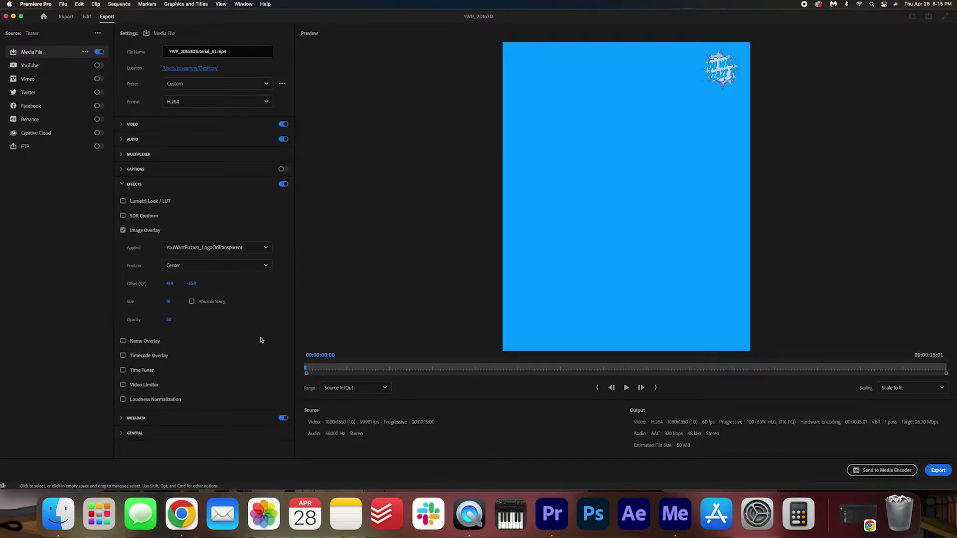
left_click(122, 341)
scroll(200, 324, "down", 5)
left_click(207, 262)
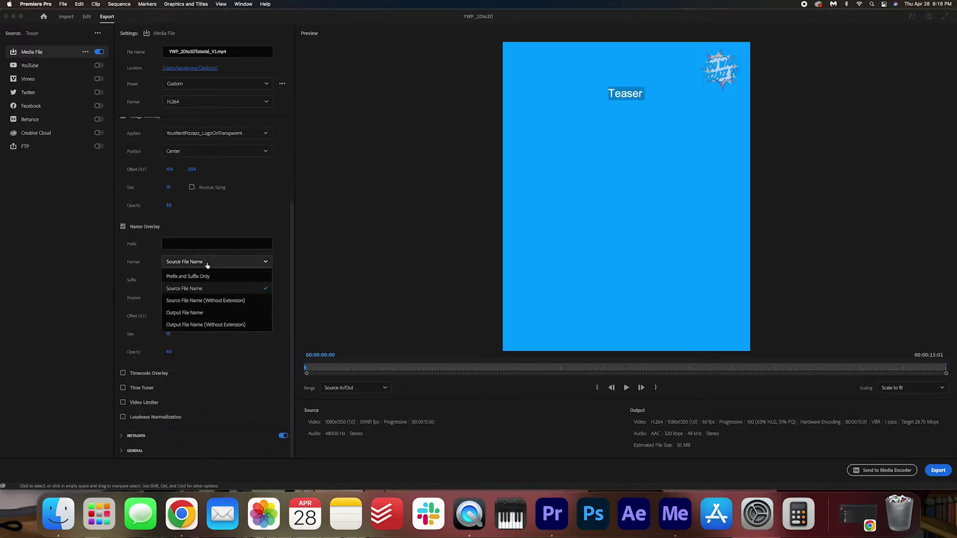
left_click(192, 290)
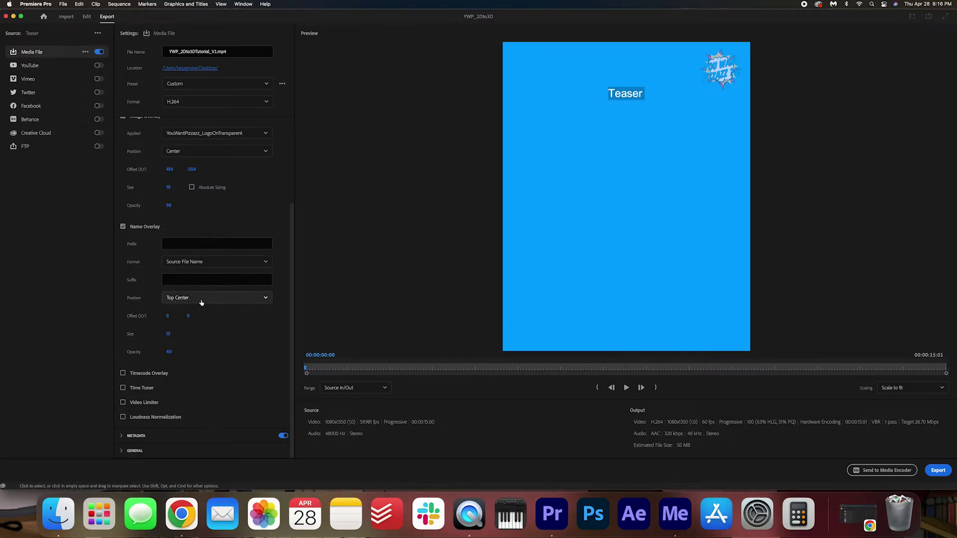
left_click(200, 298)
left_click(188, 337)
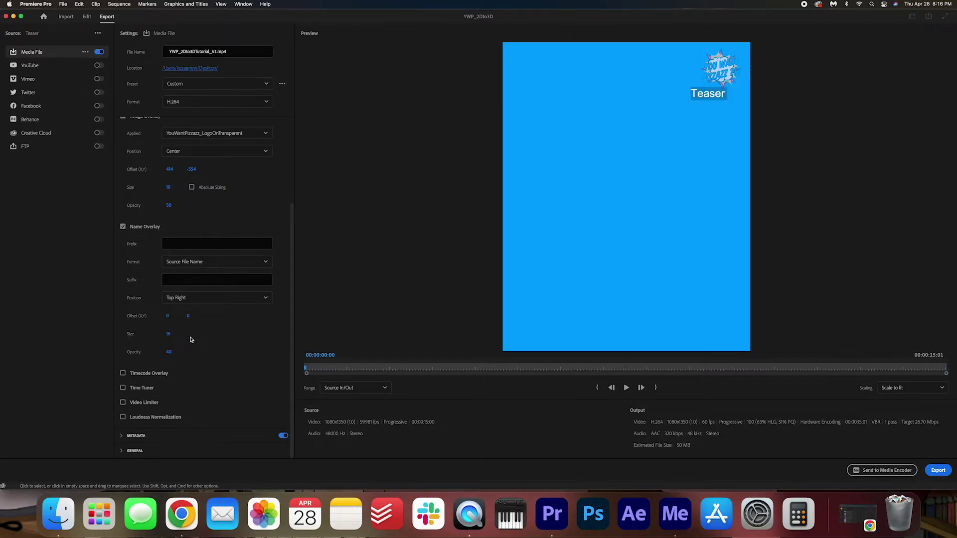
left_click(187, 299)
left_click(182, 312)
left_click(122, 227)
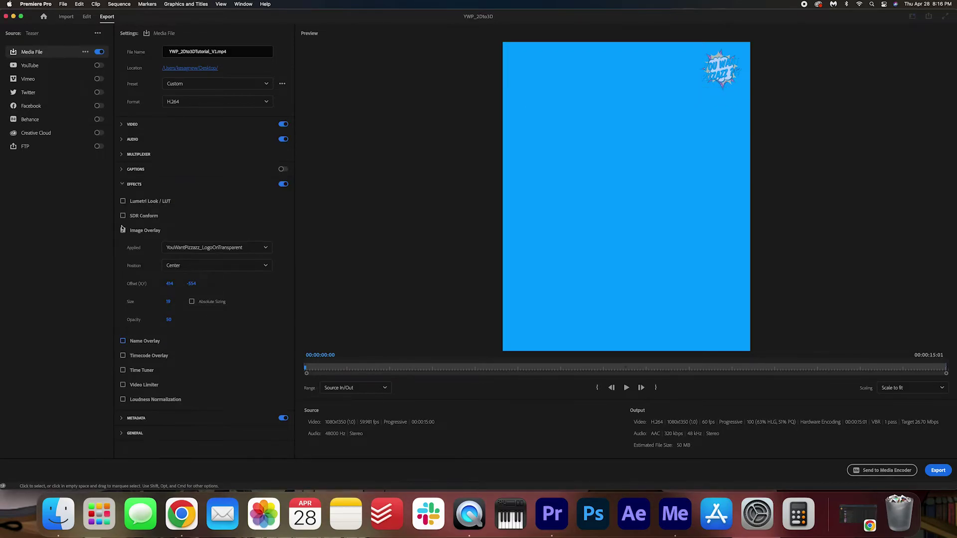
left_click(122, 356)
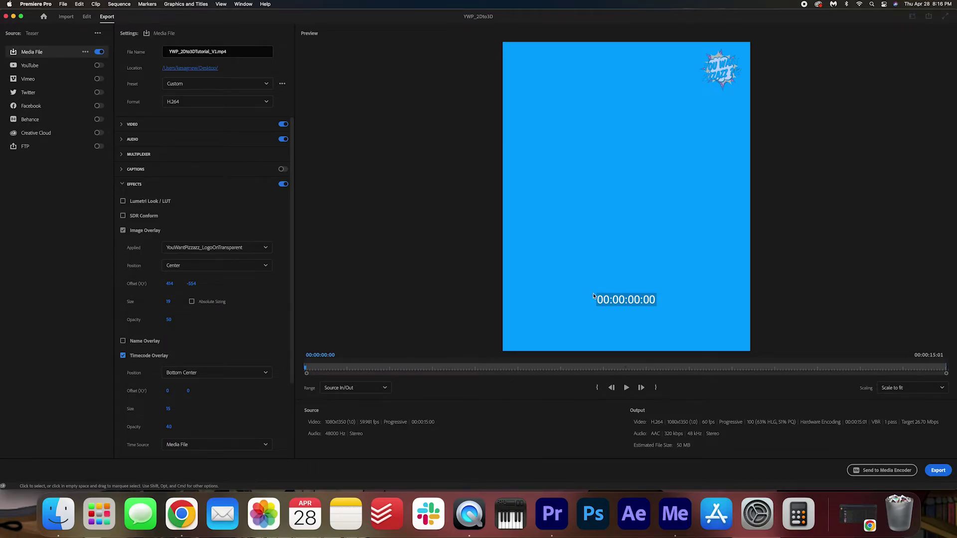
scroll(232, 364, "down", 5)
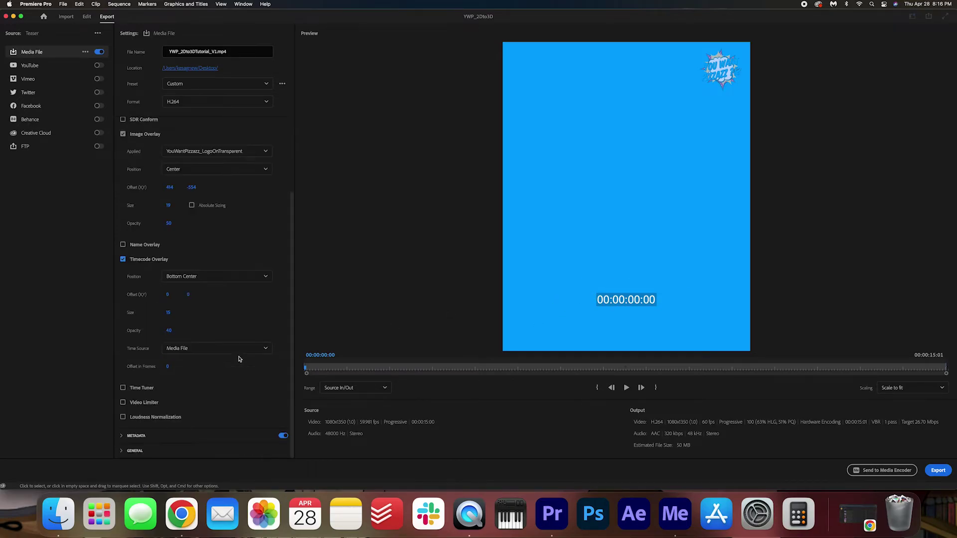
left_click(233, 277)
left_click(173, 323)
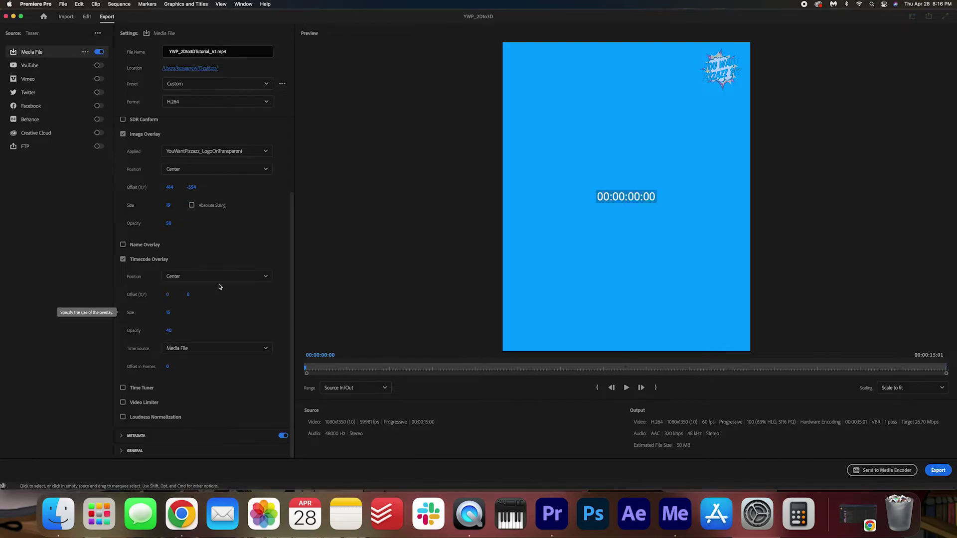
left_click(220, 278)
left_click(215, 277)
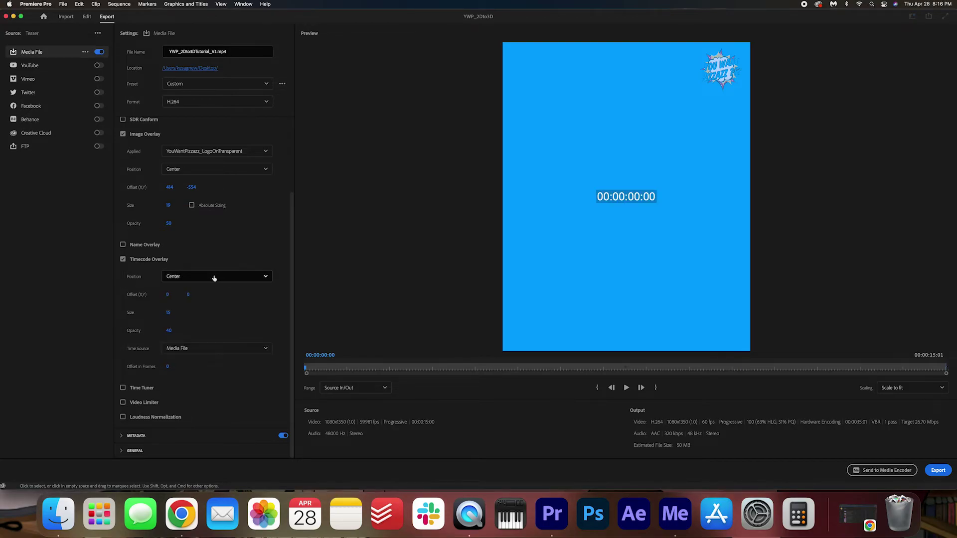
left_click(123, 260)
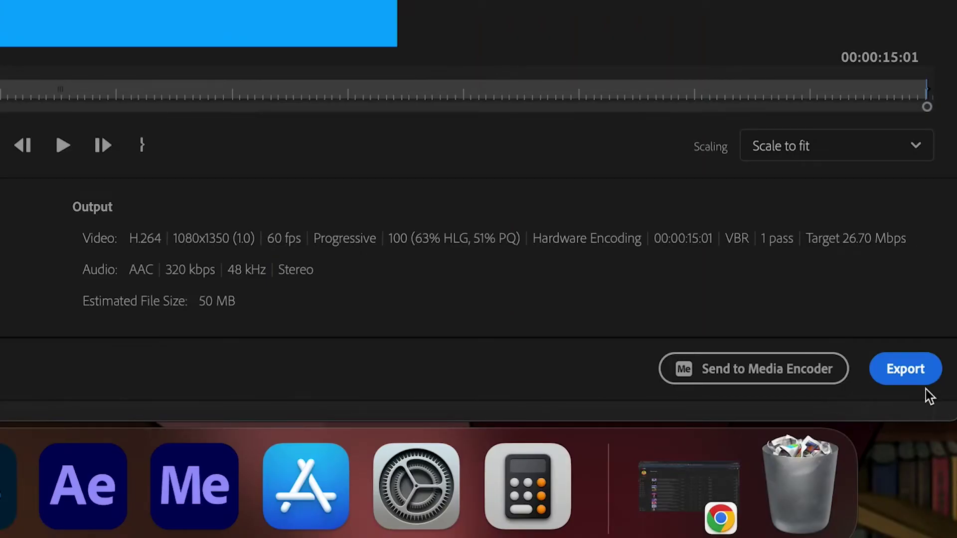
Export YWP_2Dto3DTutorial_V1.mp4 to the Desktop, then minimise the Premiere Pro window
left_click(903, 372)
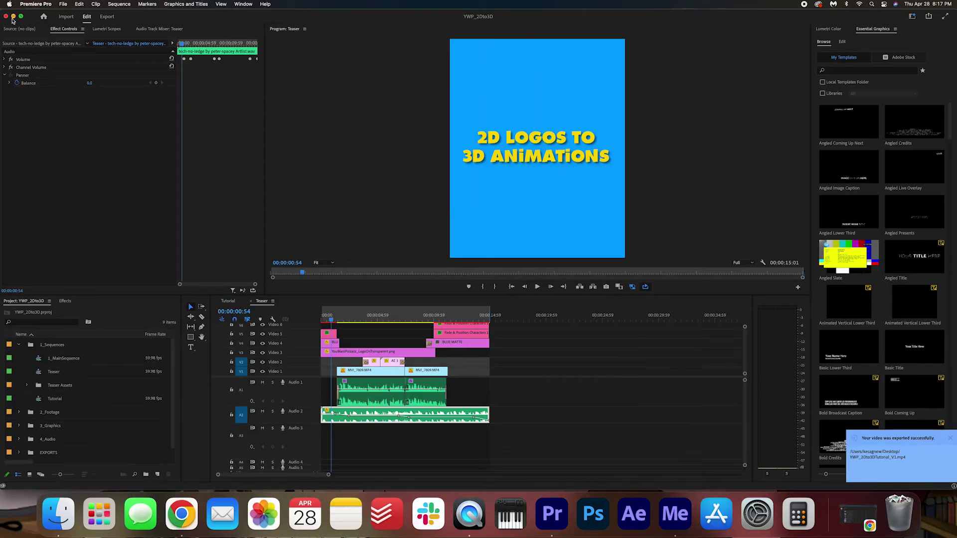
left_click(13, 16)
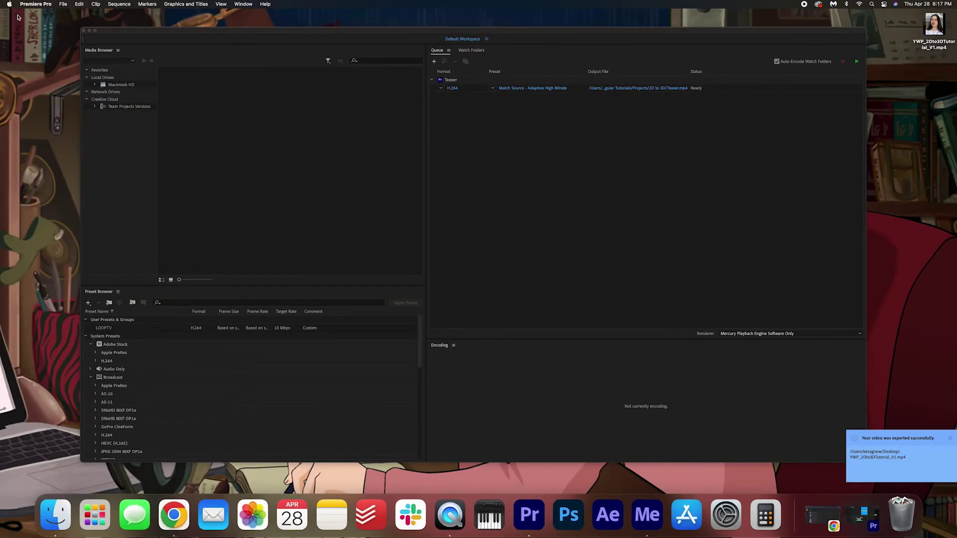
Minimise Media Encoder, then select and deselect the exported YWP_2Dto3DTutorial_V1.mp4 on the desktop
left_click(90, 31)
left_click(941, 31)
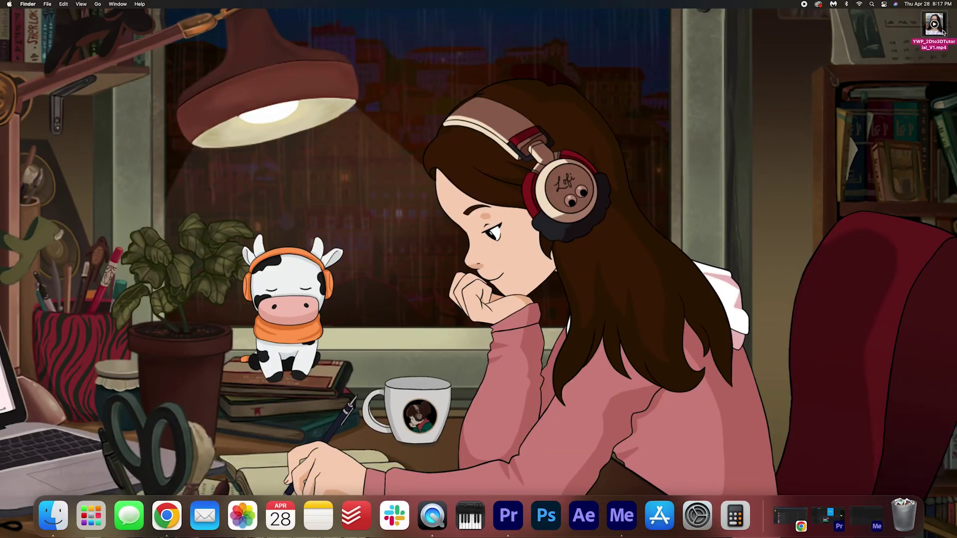
left_click(893, 80)
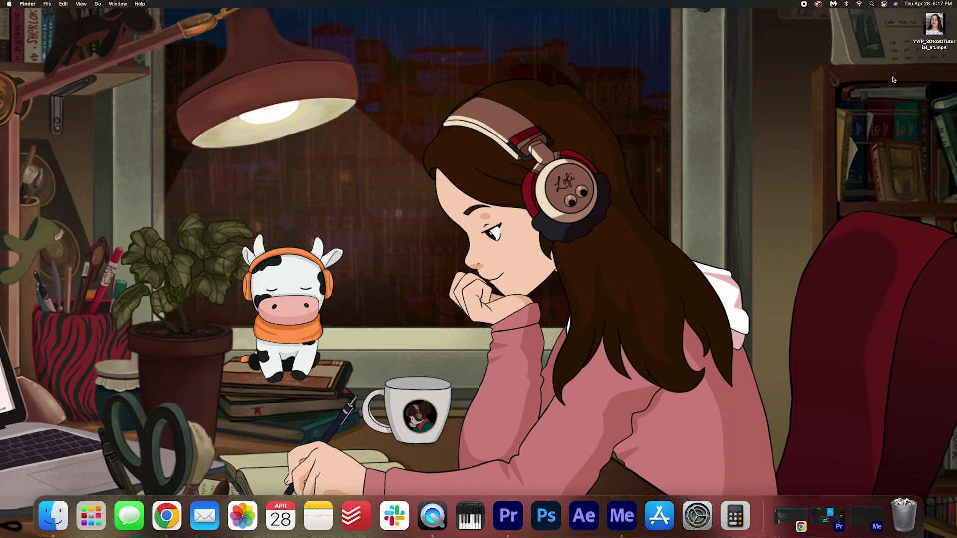